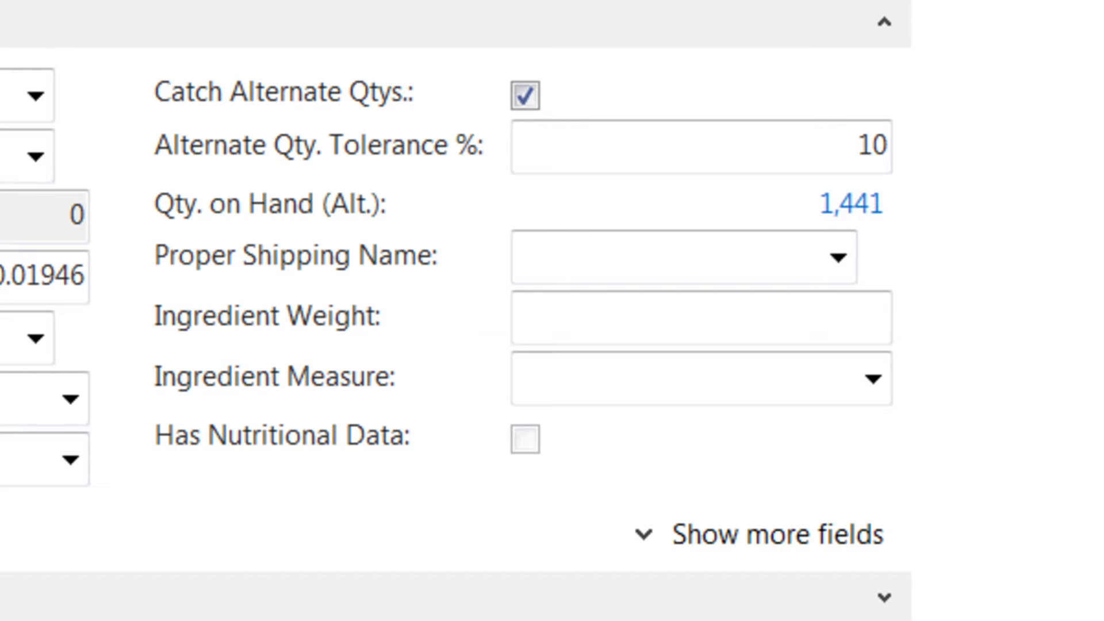
Step: Open the entries behind the alternate quantity on hand, and view lot availability for the English Muffins 24 Count item
click(875, 213)
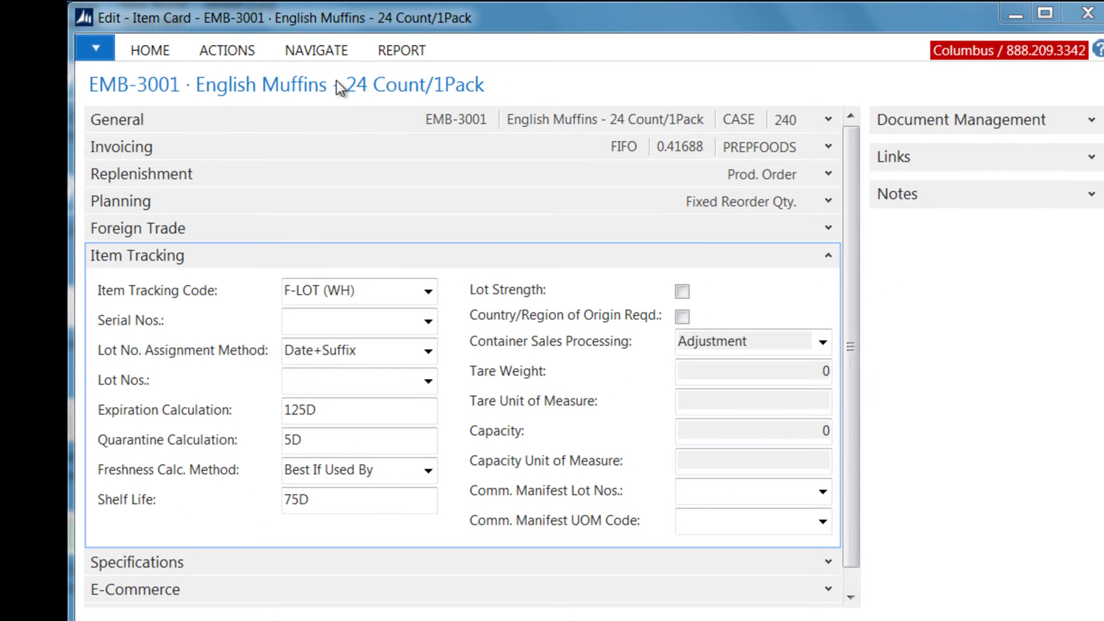
click(327, 55)
click(403, 137)
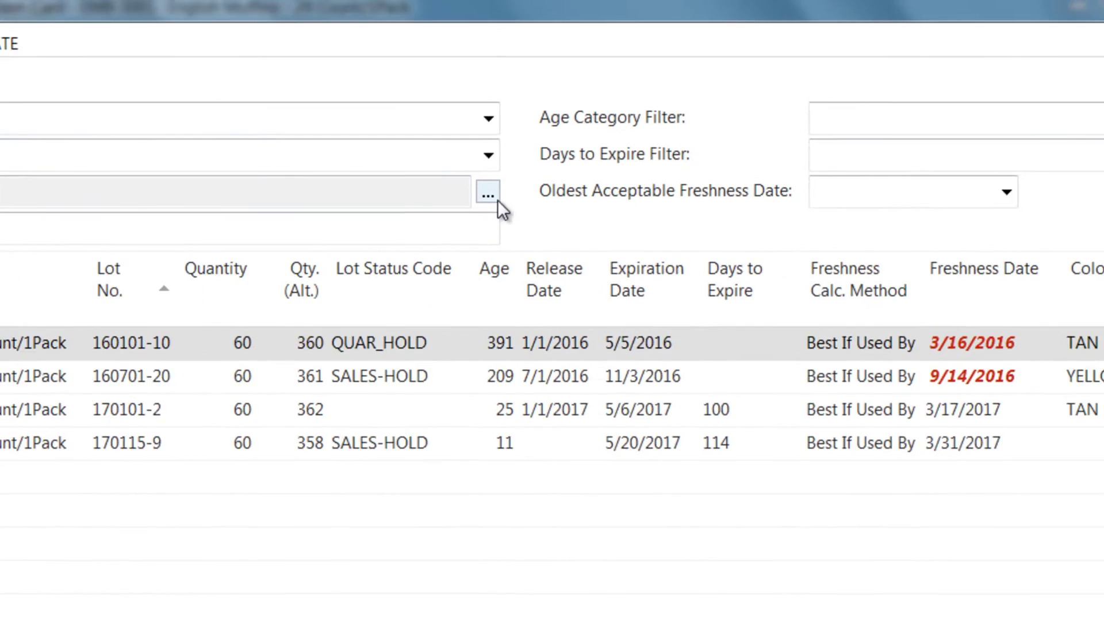
Step: Filter the available lots by specification, with COLOR set to tan|yellow and MOISTURE set to 2..5
click(428, 194)
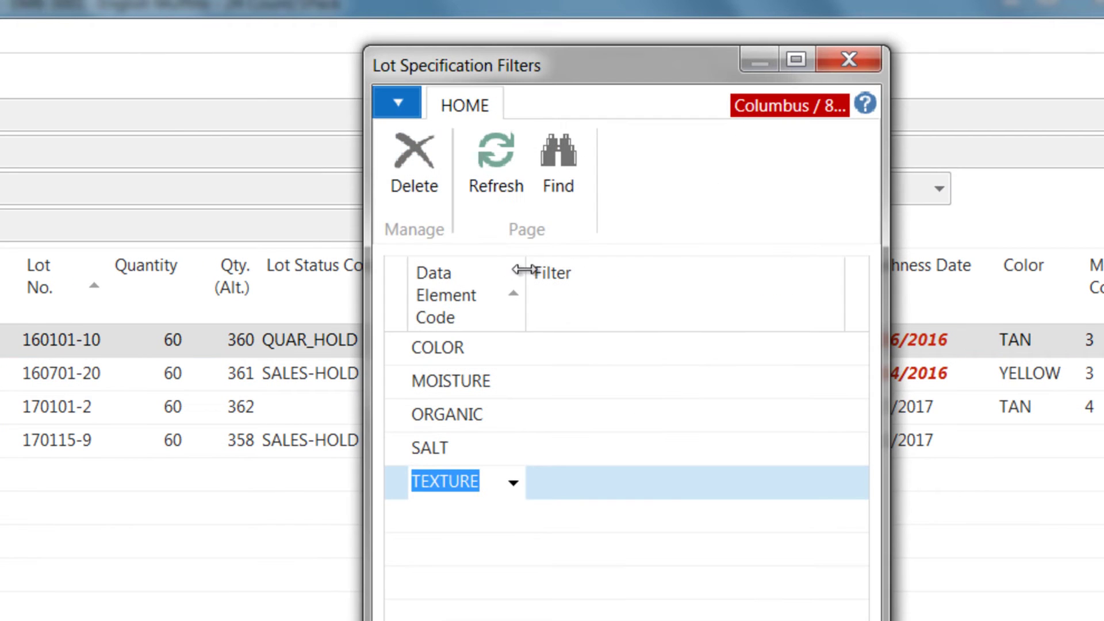
click(582, 345)
text(tan)
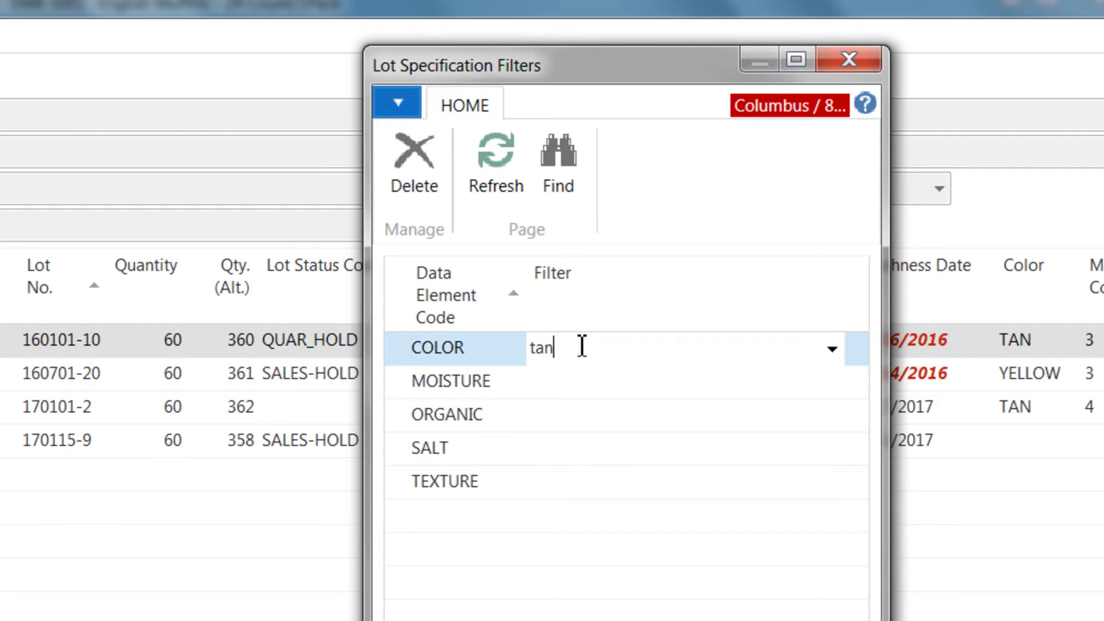
text(|yellow)
click(577, 382)
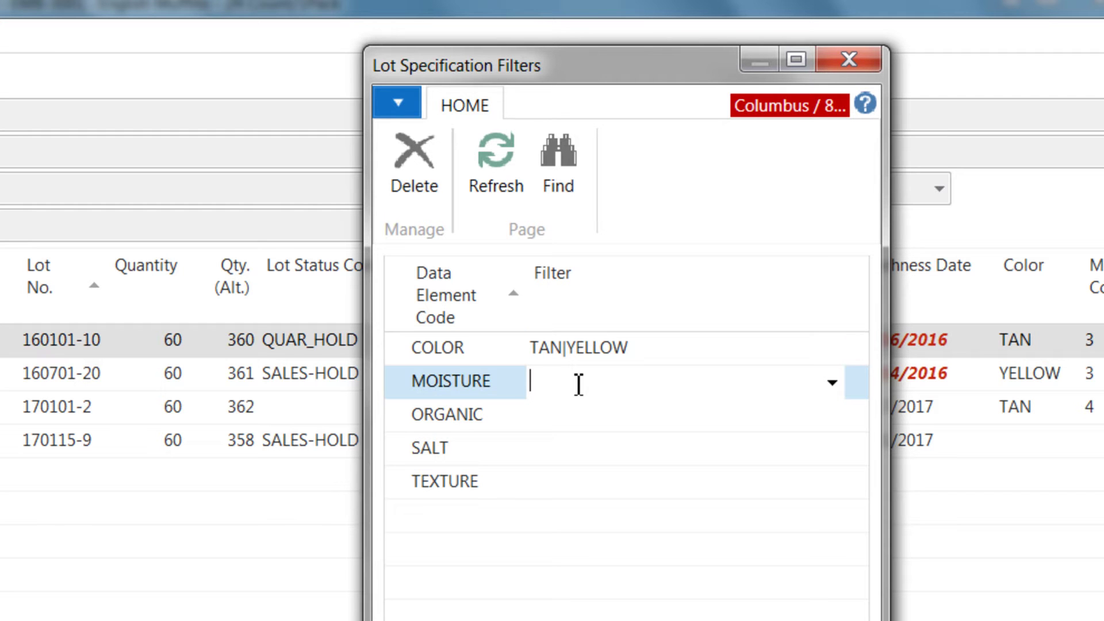
text(2.5)
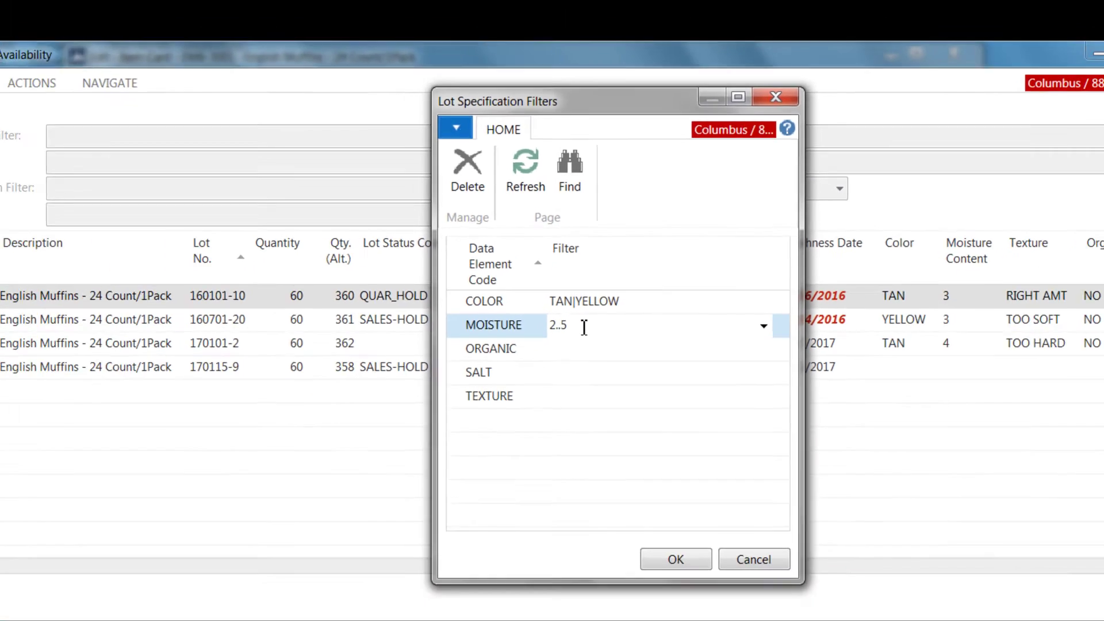
key(ctrl+Return)
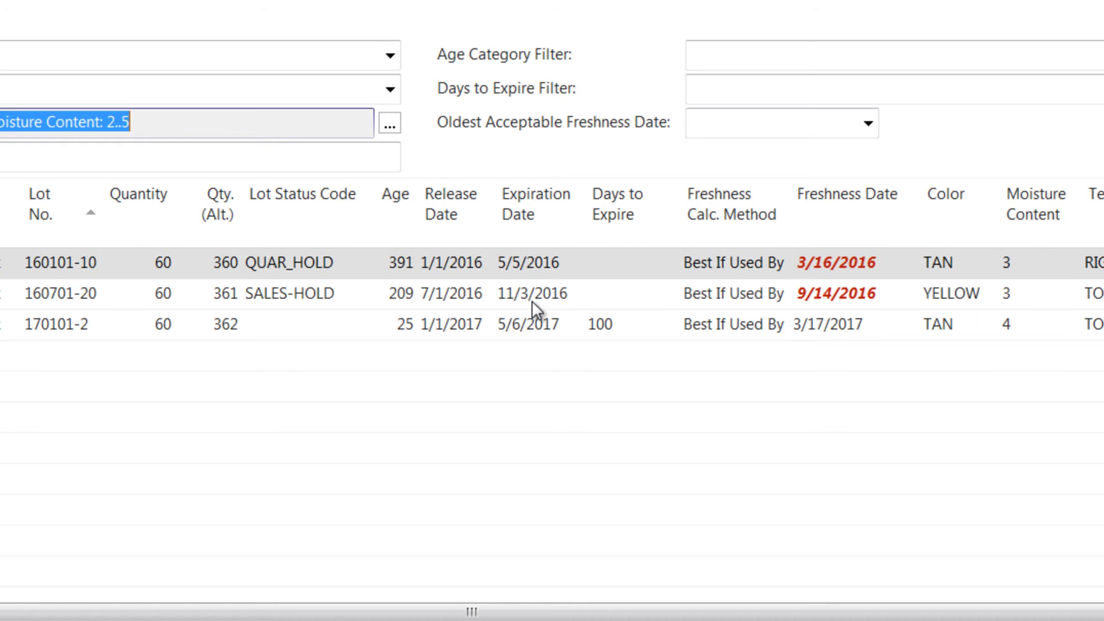
Step: Review the full list of lot status codes from lot 160101-10 and leave its status as it is
click(345, 262)
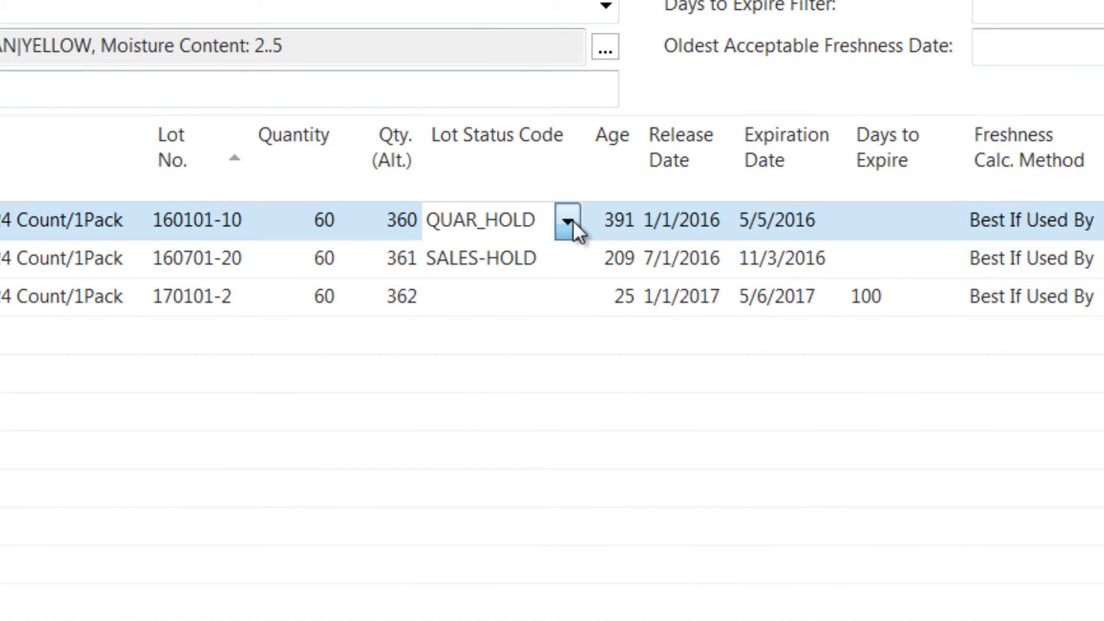
click(569, 222)
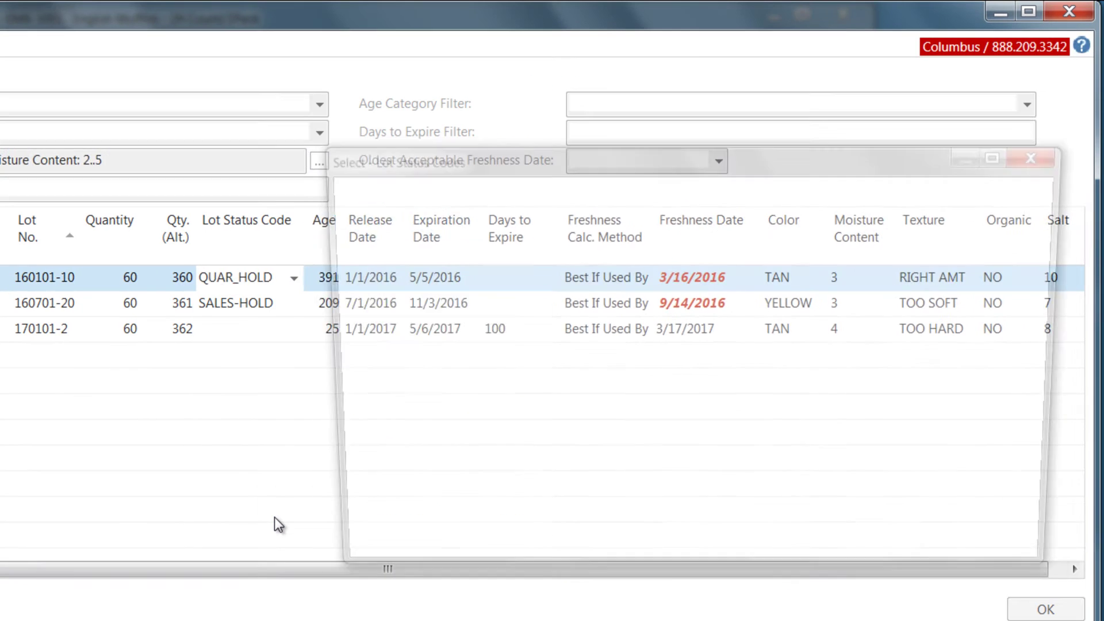
click(360, 540)
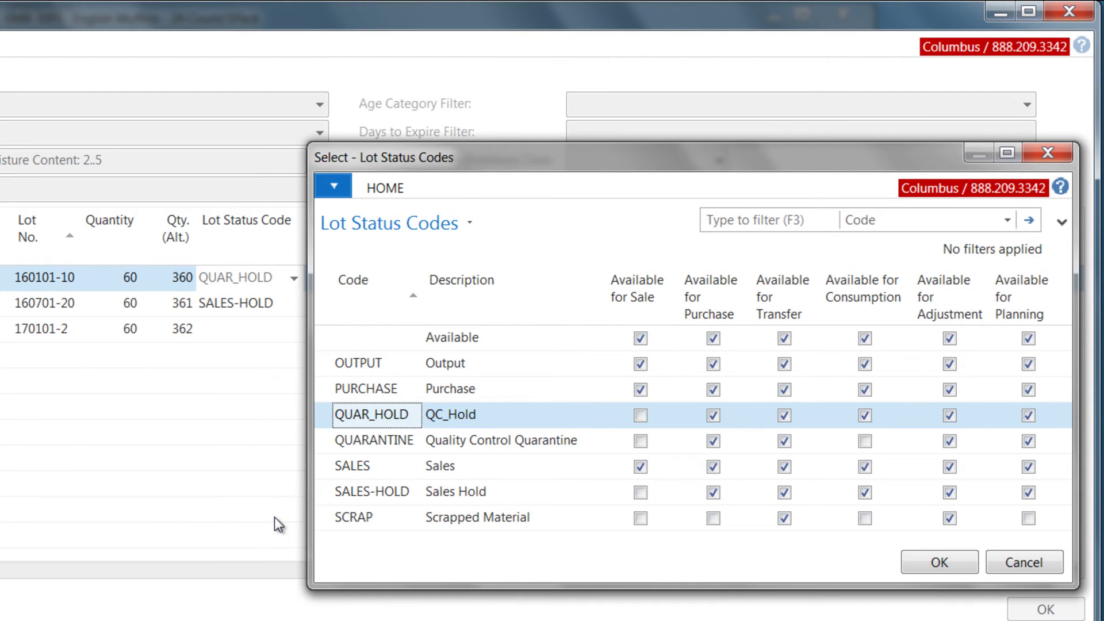
key(Escape)
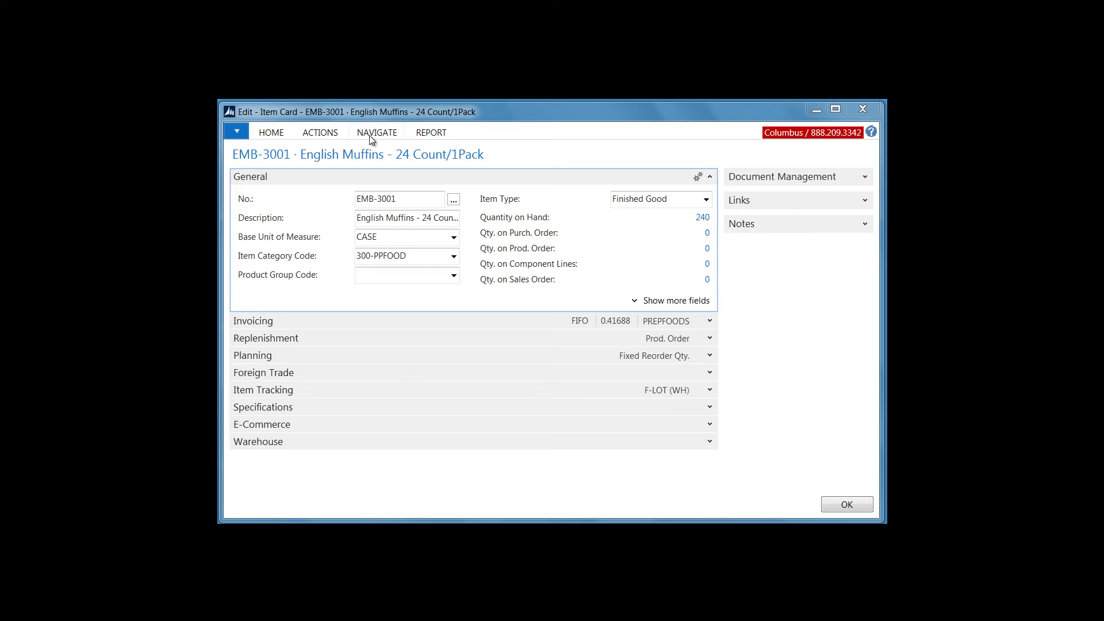
Step: Open item tracing for lot 170120-4 from the English Muffins item's list of lots
click(370, 134)
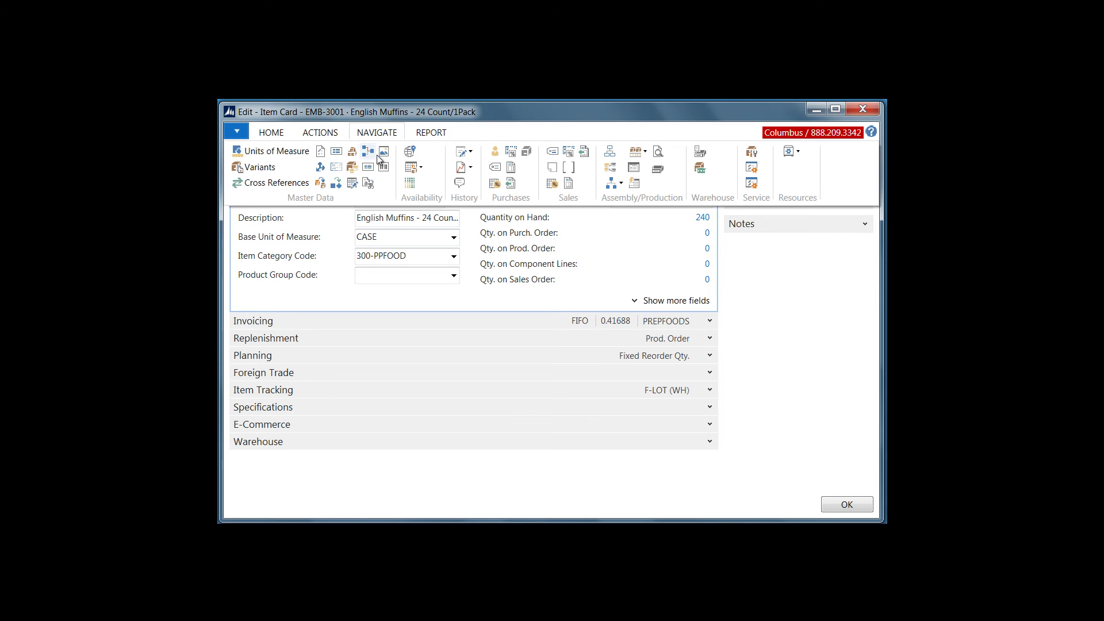
click(463, 151)
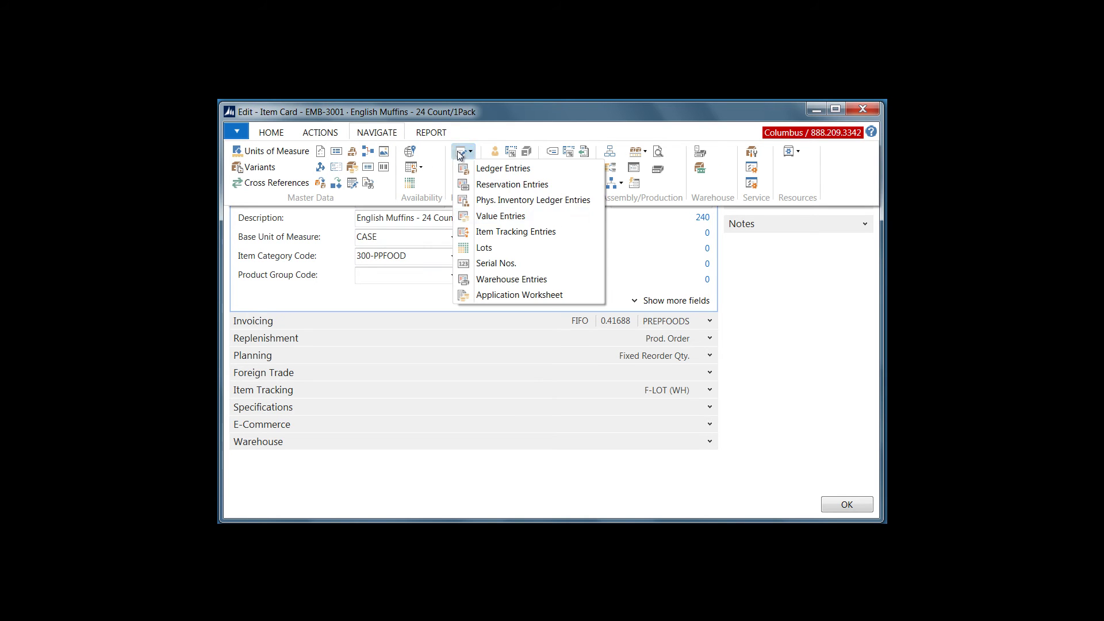
click(468, 248)
click(379, 370)
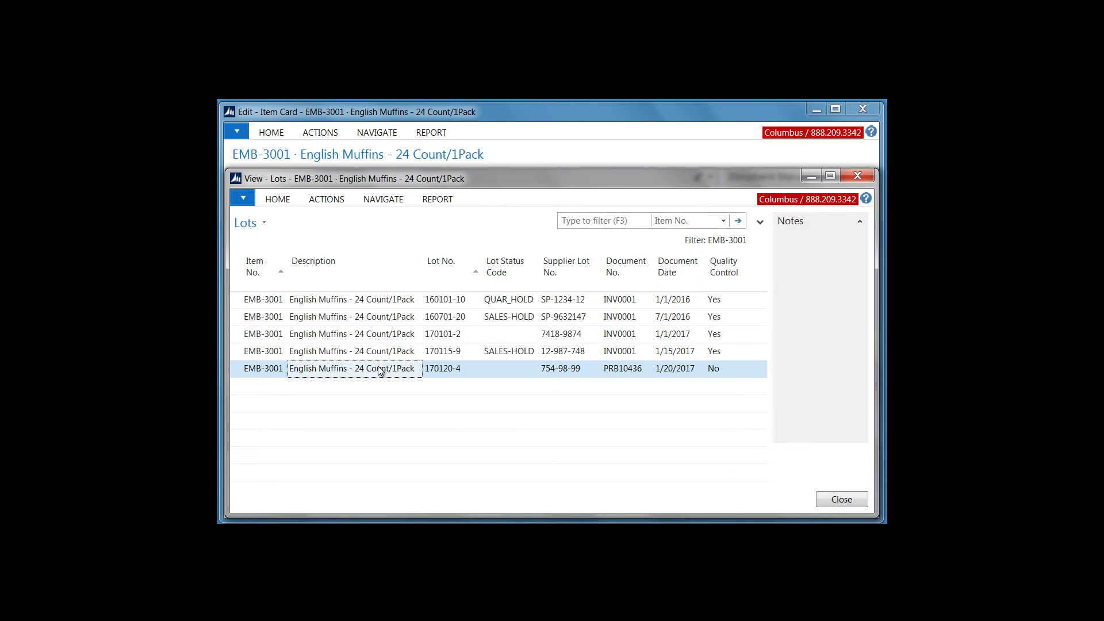
click(381, 202)
click(383, 235)
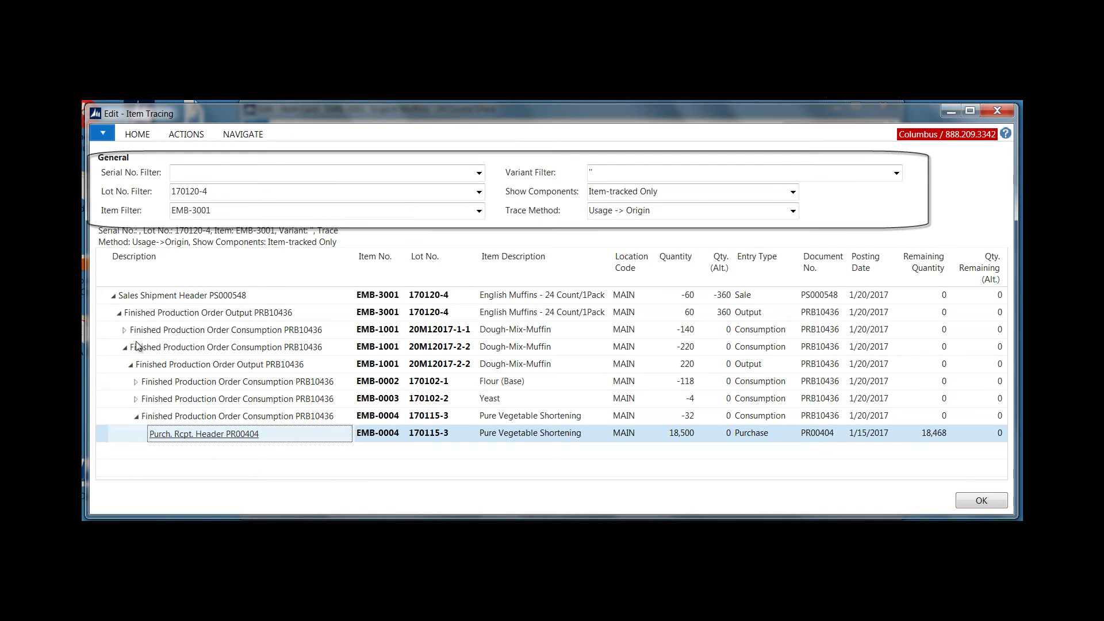
Step: Collapse and re-expand the production output of Dough-Mix-Muffin lot 20M12017-2-2 in the trace
click(130, 365)
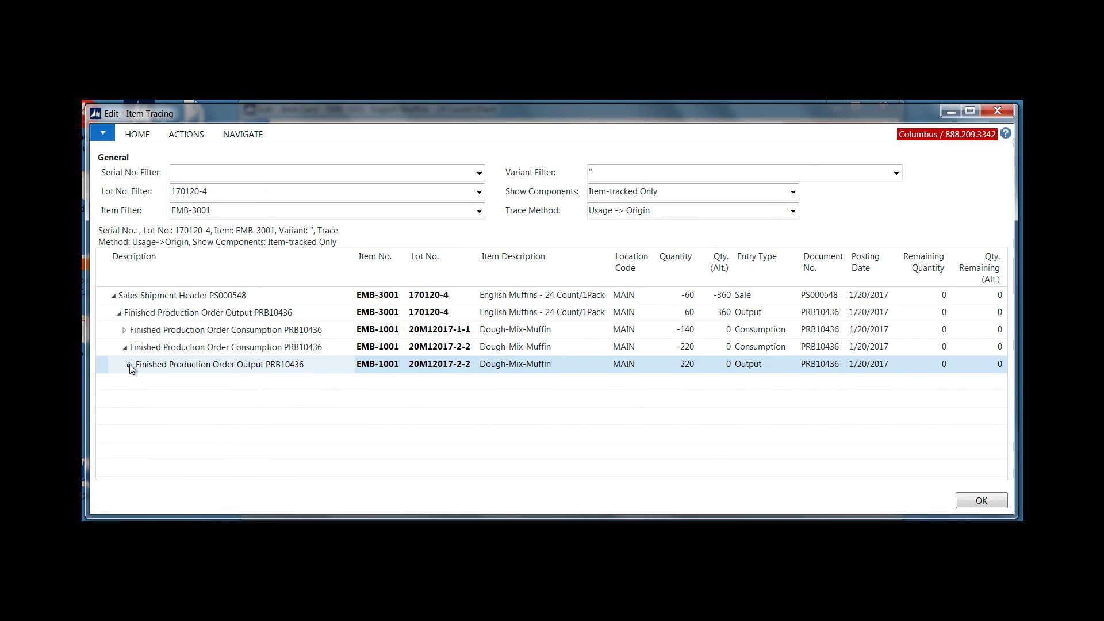
click(130, 364)
click(137, 140)
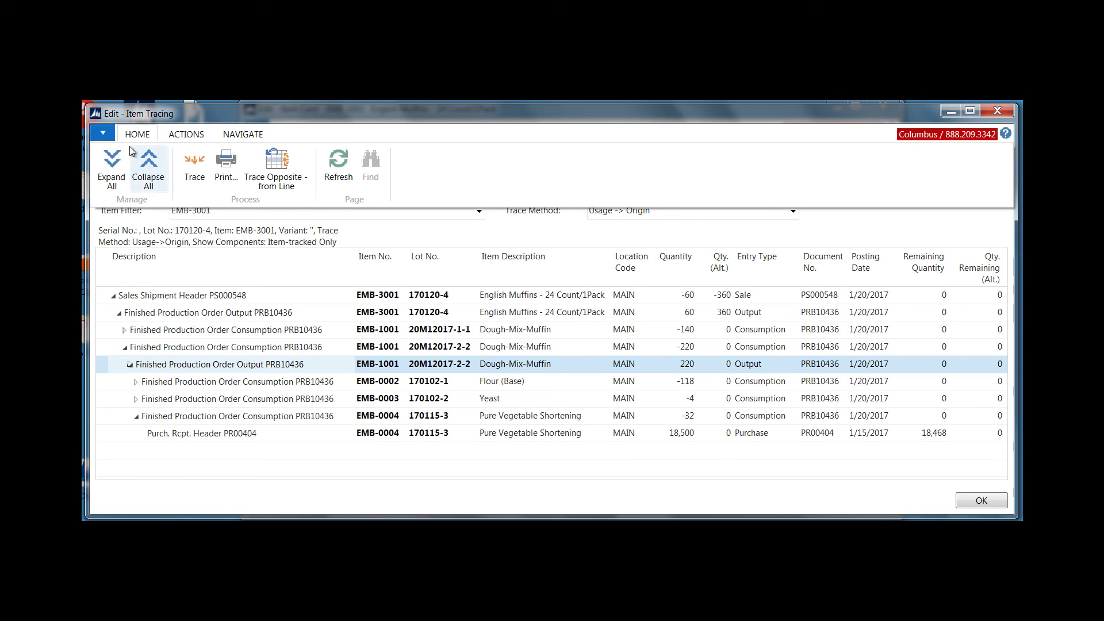
click(189, 266)
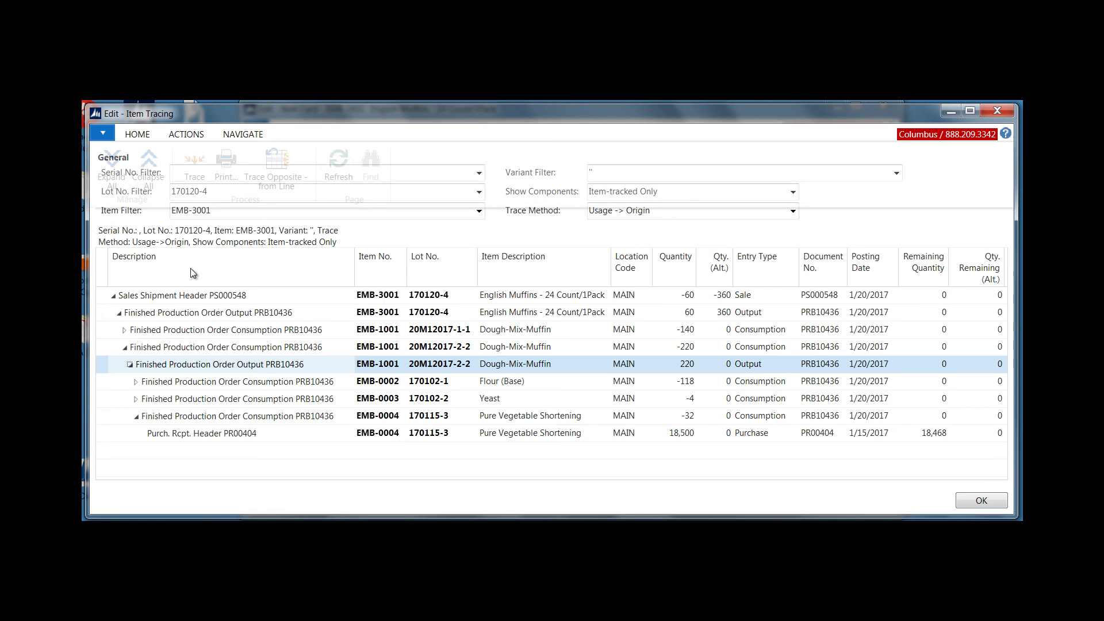
Step: View the posted sales shipment behind the first line of the trace, and return to the trace
click(221, 298)
click(221, 297)
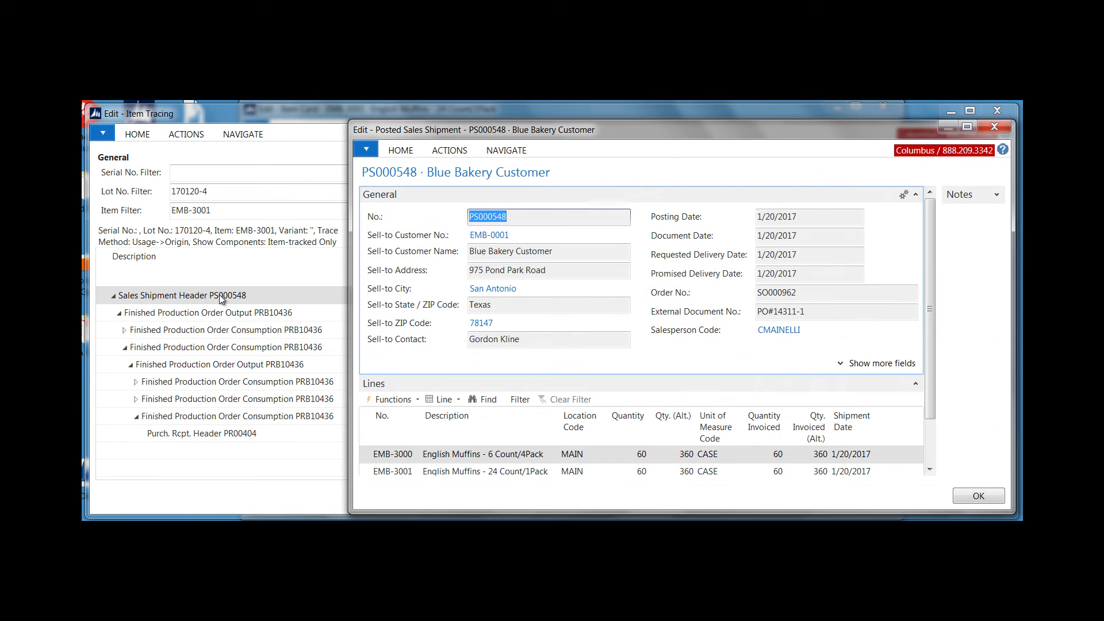
key(Escape)
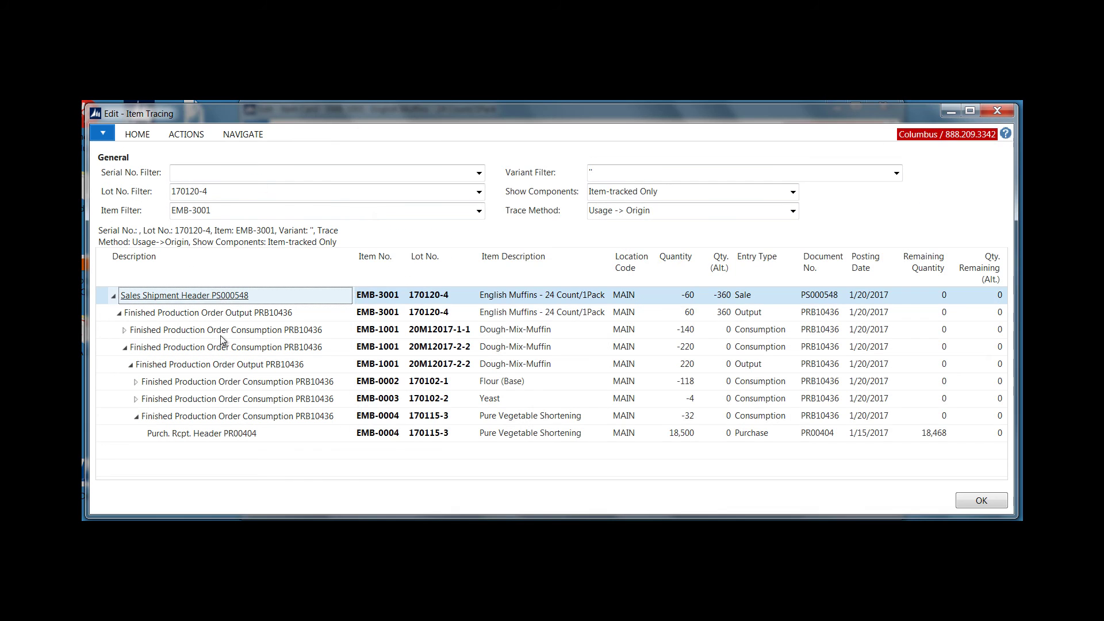
Step: View the finished production order behind the output of Dough-Mix-Muffin lot 20M12017-2-2, and return to the trace
click(223, 366)
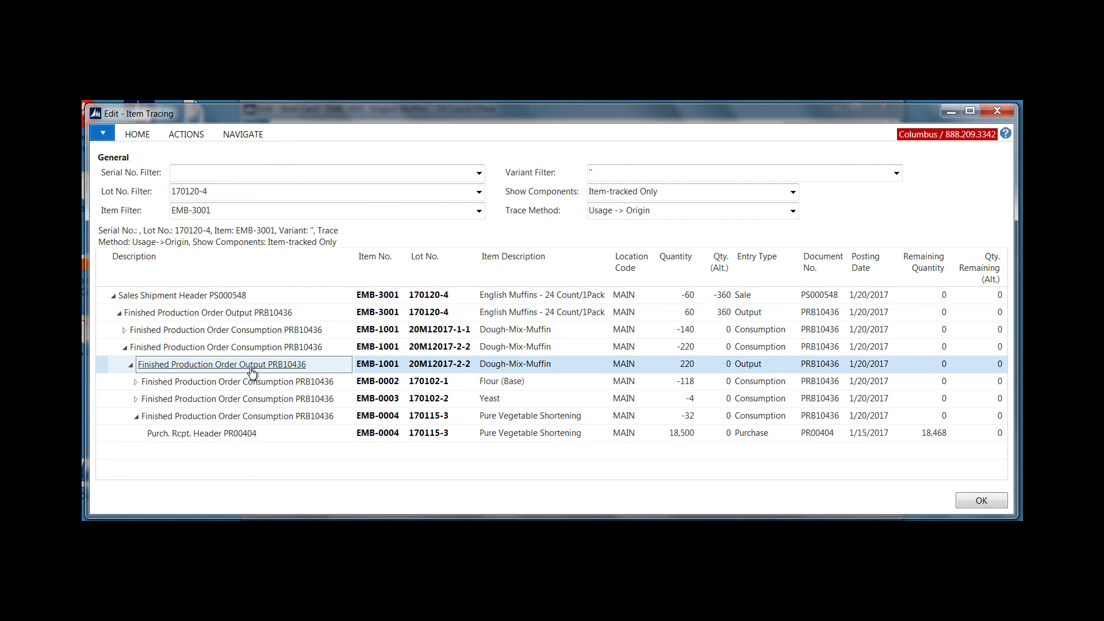
click(251, 368)
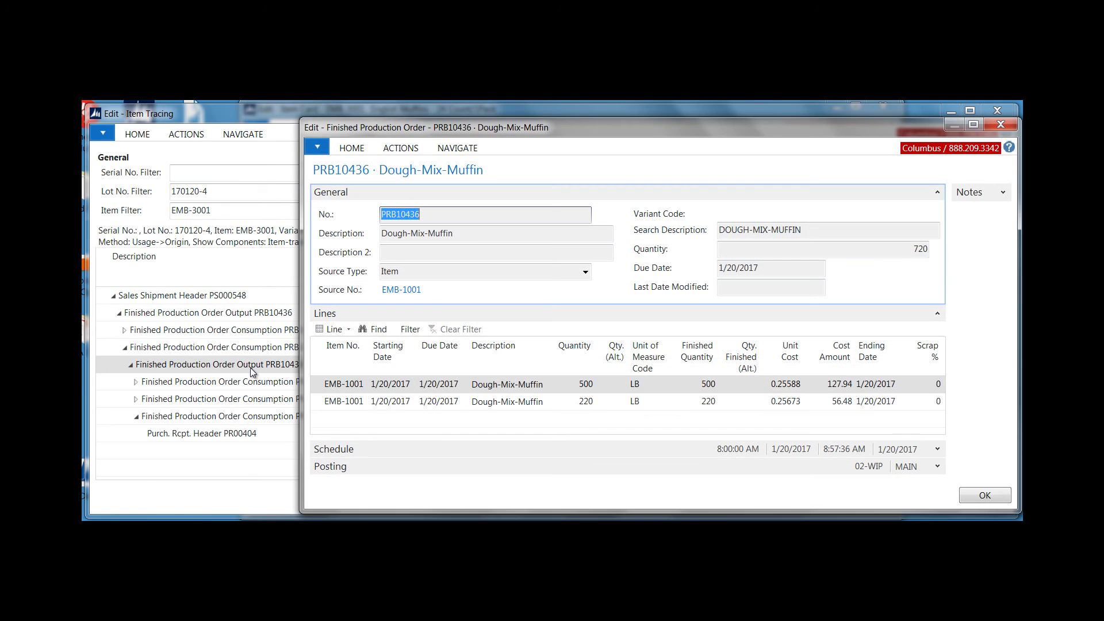
click(347, 401)
key(Escape)
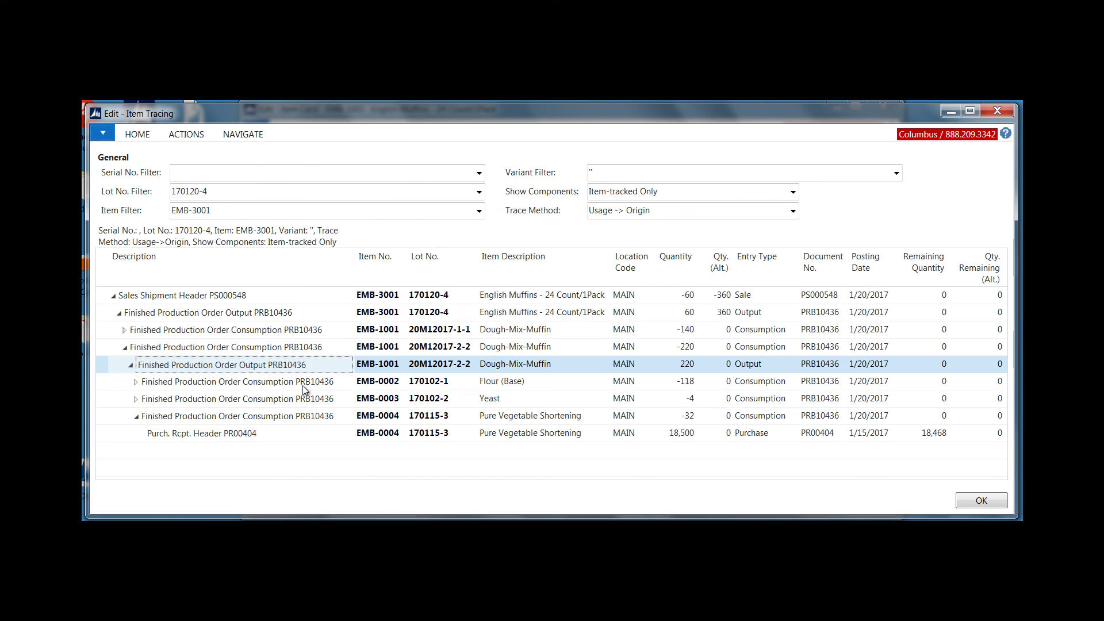
Step: Check the Pure Vegetable Shortening line on the posted purchase receipt for lot 170115-3, and return to the trace
click(219, 432)
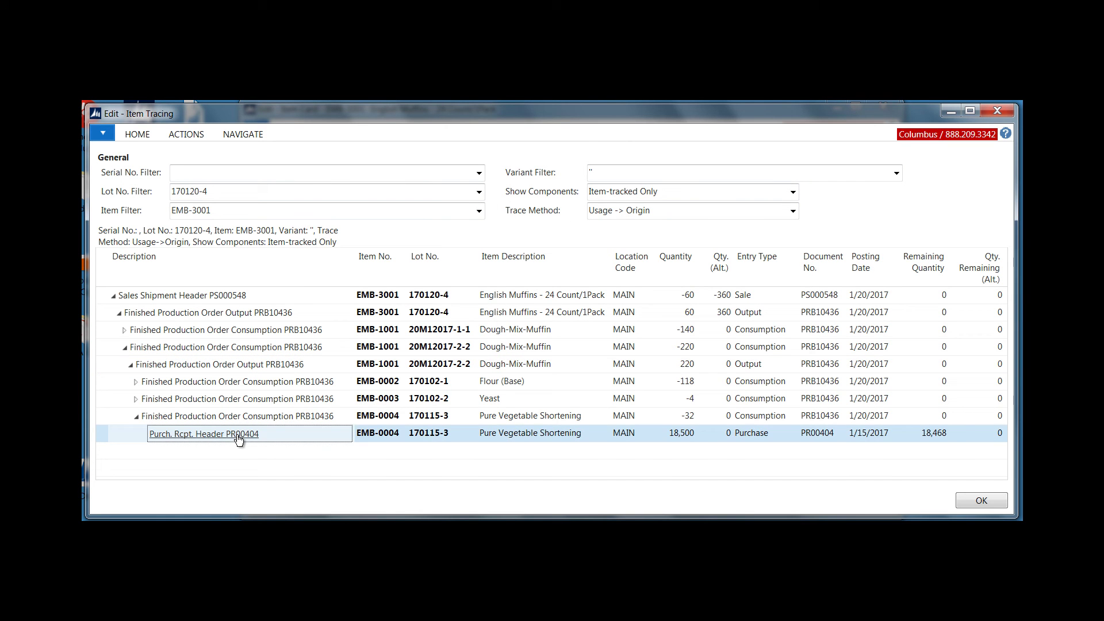
click(237, 434)
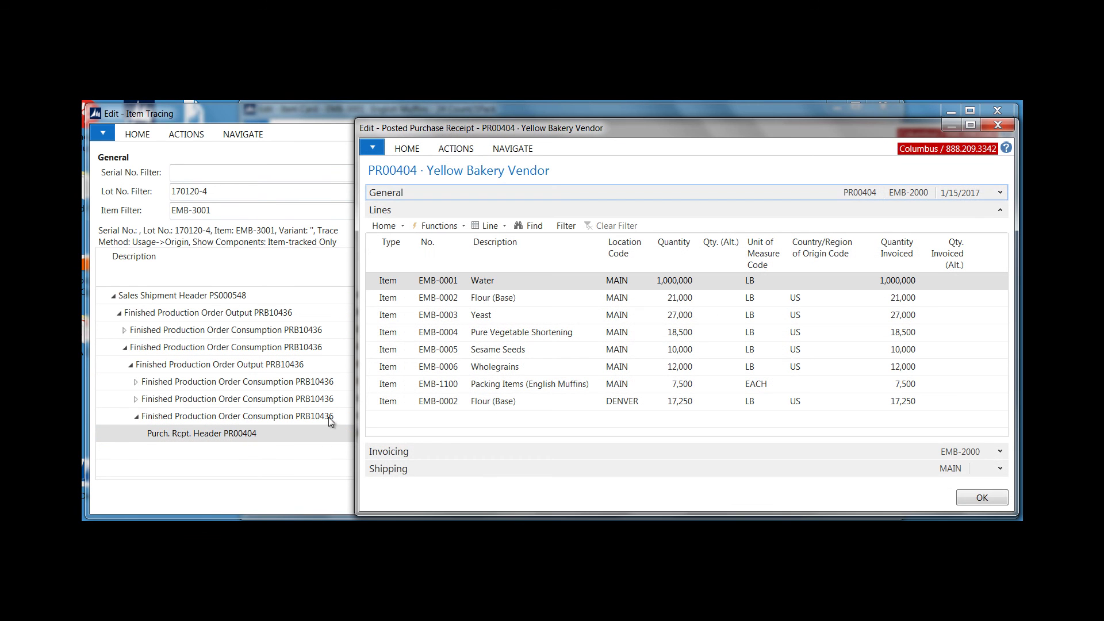
click(515, 334)
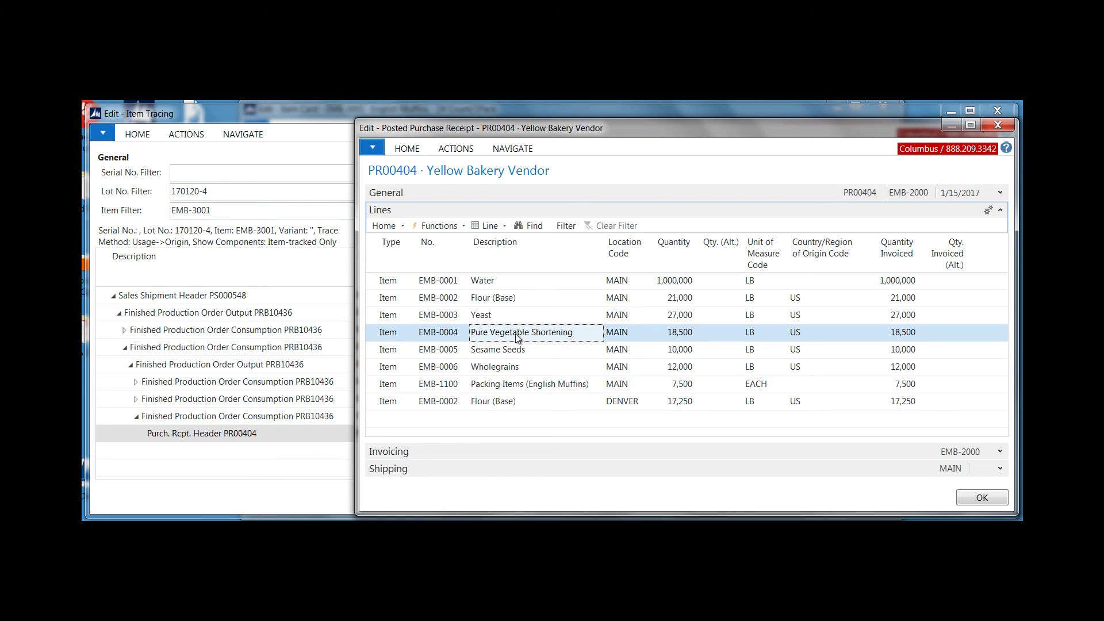
key(Escape)
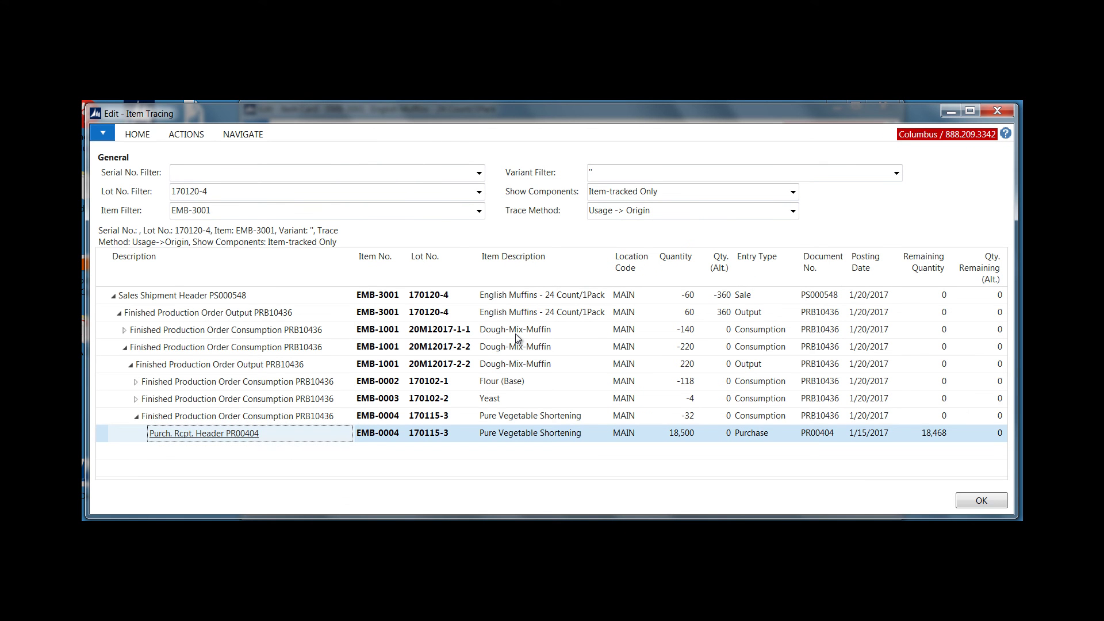
Step: Trace Pure Vegetable Shortening lot 170115-3 in the opposite direction, from origin to usage, and select its purchase receipt line
click(185, 134)
click(196, 159)
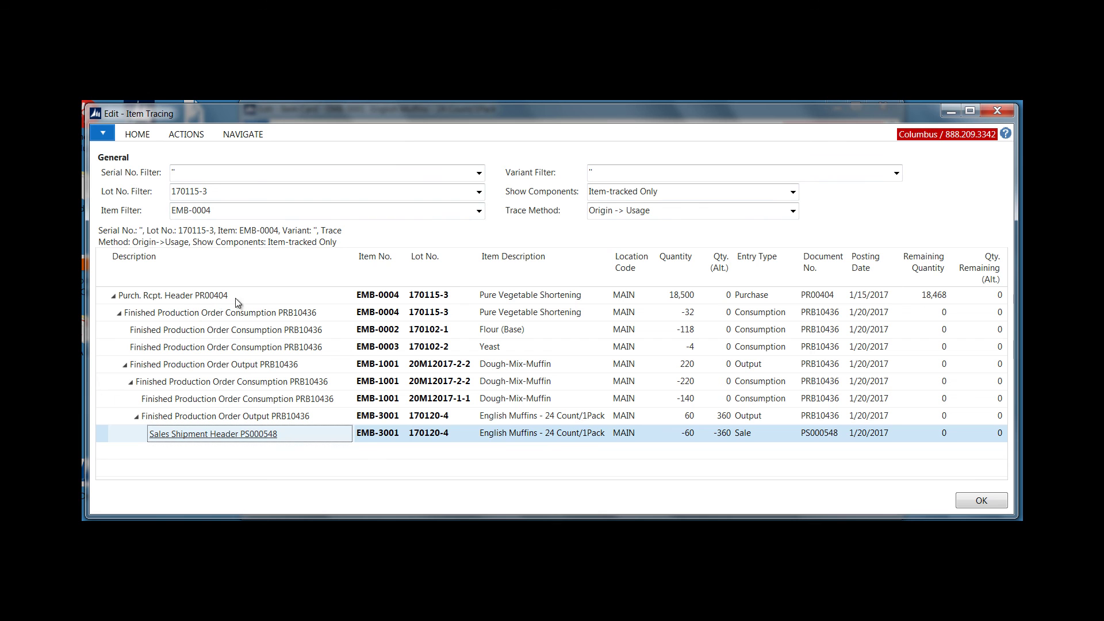
click(256, 298)
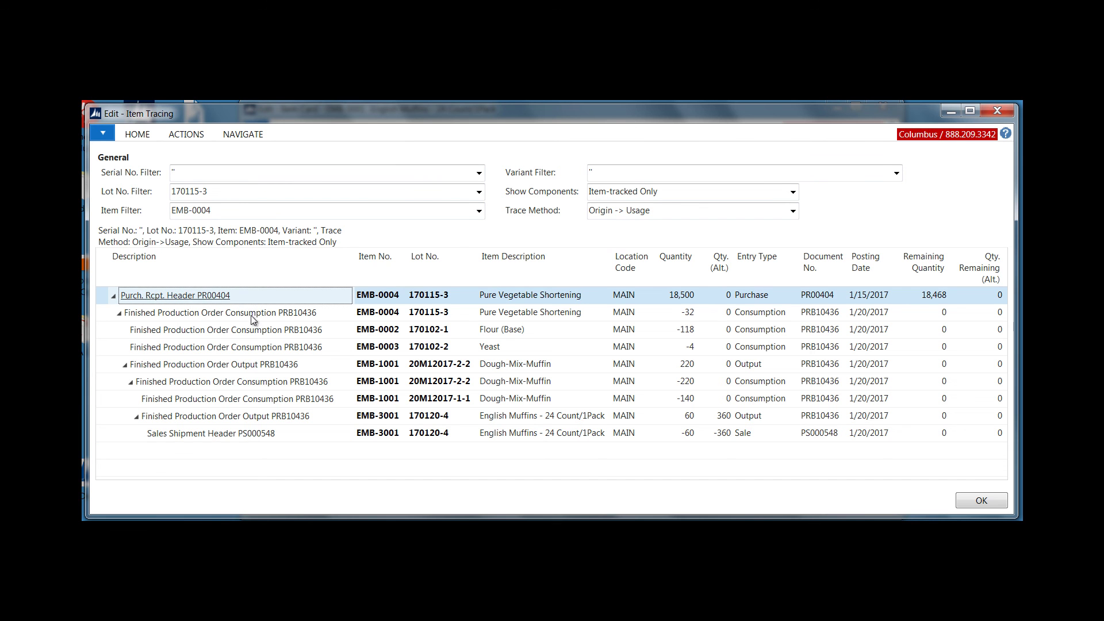